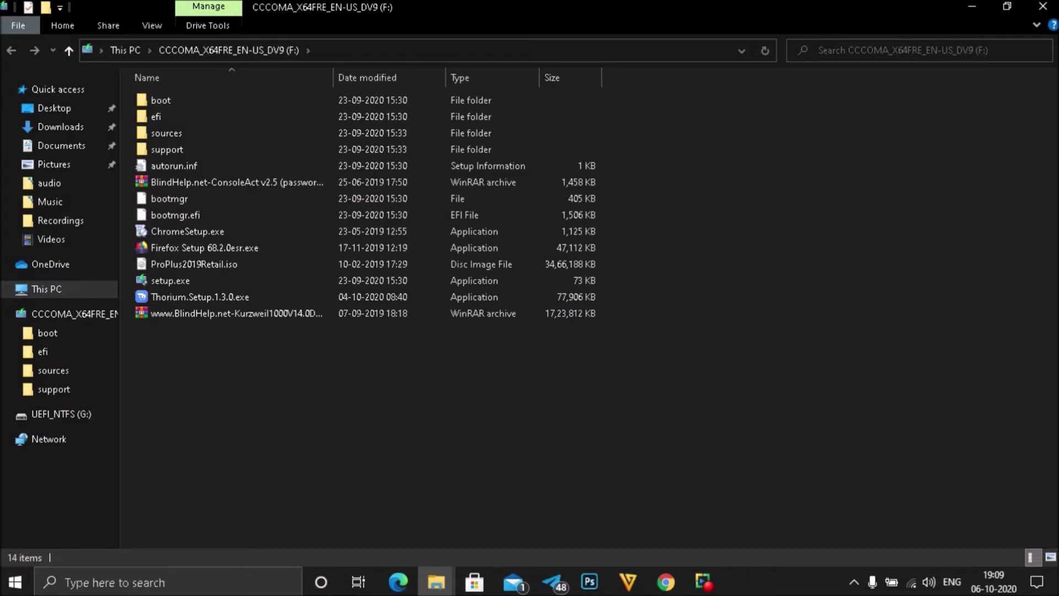
Leave the F: drive's file listing, show the desktop, and open Disk Management.
key("alt+Left")
key("super+d")
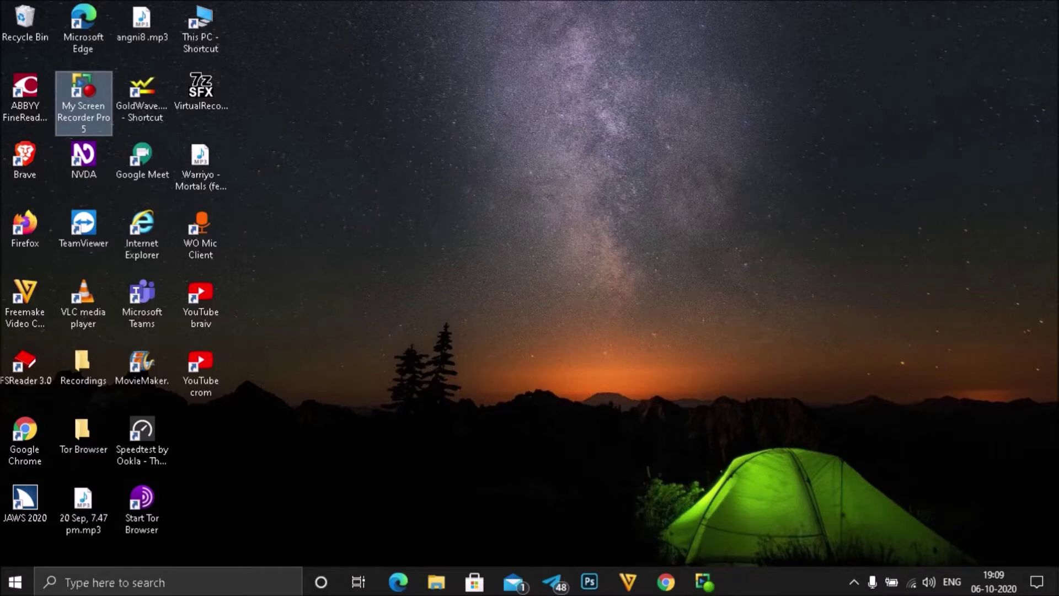
key("super+x")
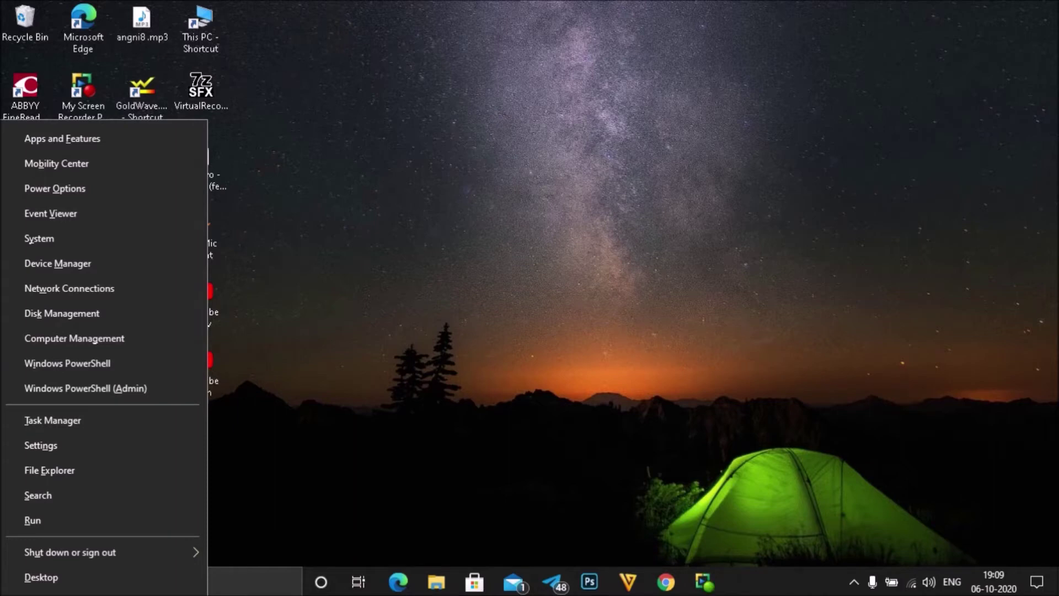
key("Down")
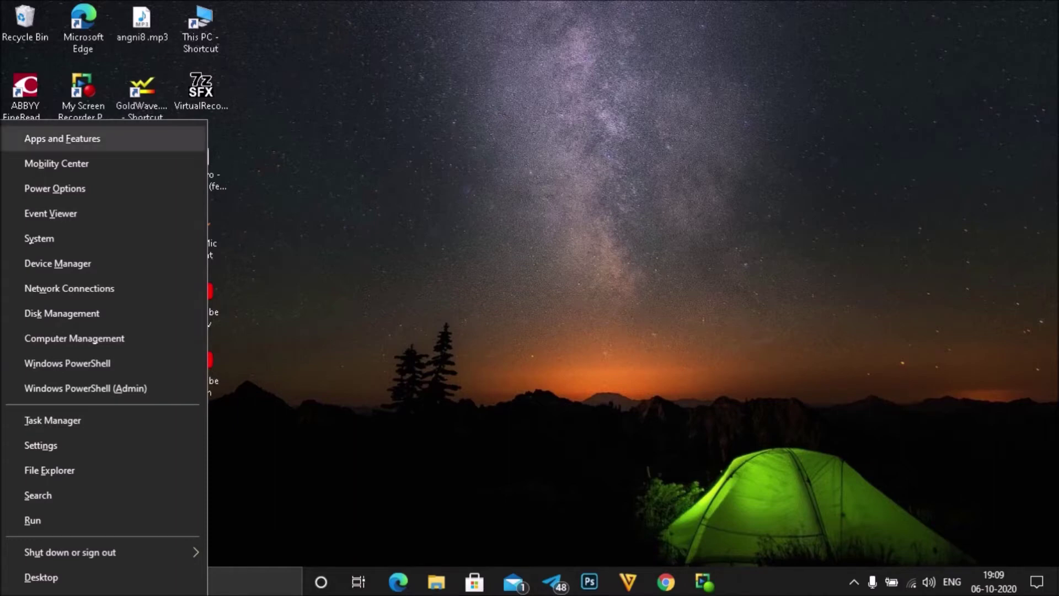
key("Down")
key("Down")
key("Down")
key("Down")
key("Down")
key("Down")
key("Down")
key("Down")
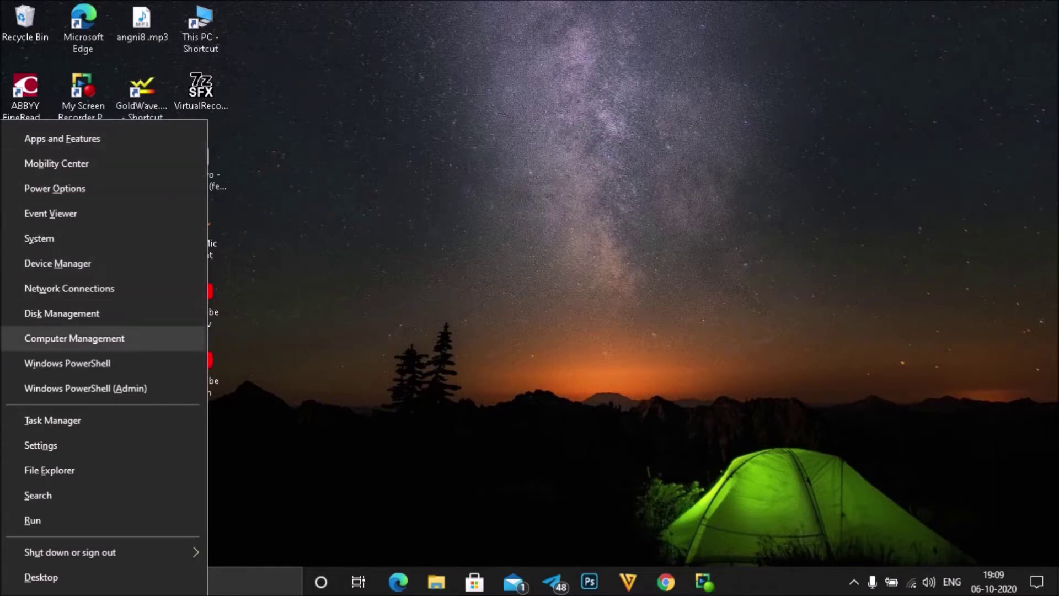
key("Up")
key("Escape")
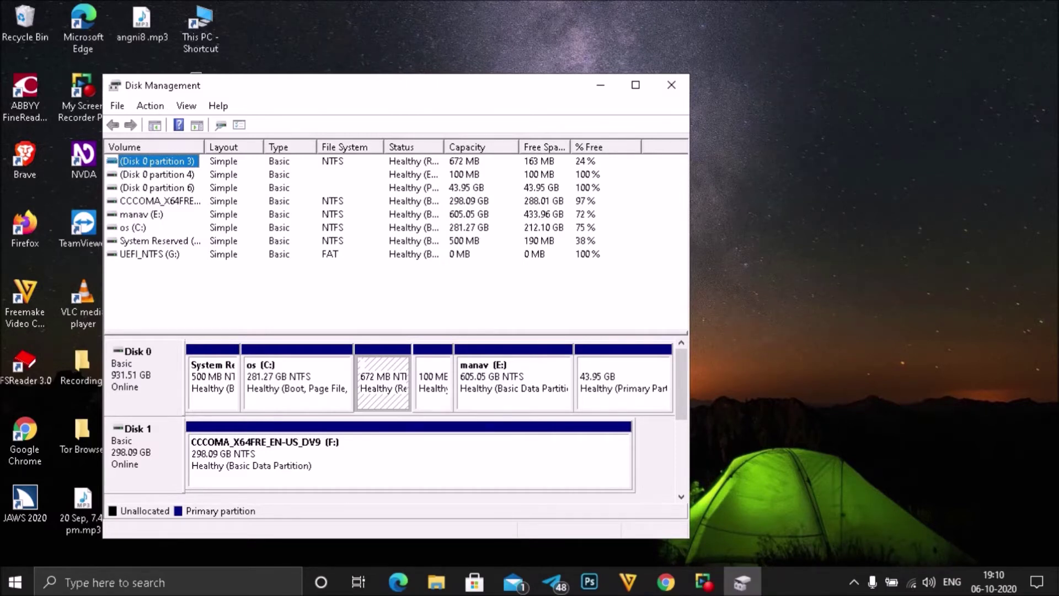
Delete the CCCOMA_X64FRE_EN-US_DV9 (F:) volume on Disk 1, agreeing to erase all its data.
key("Tab")
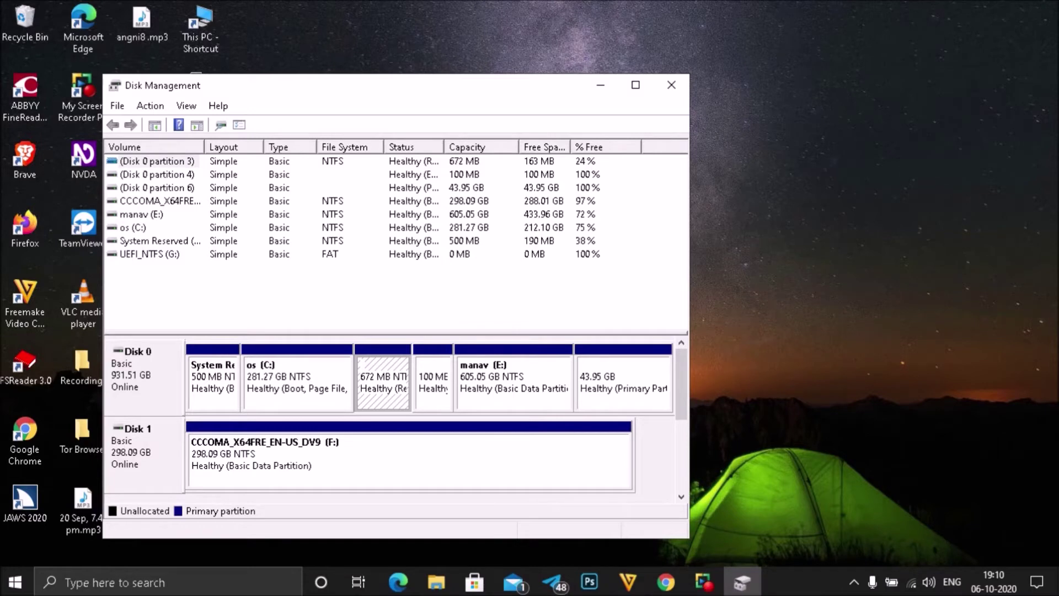
key("Left")
key("Left")
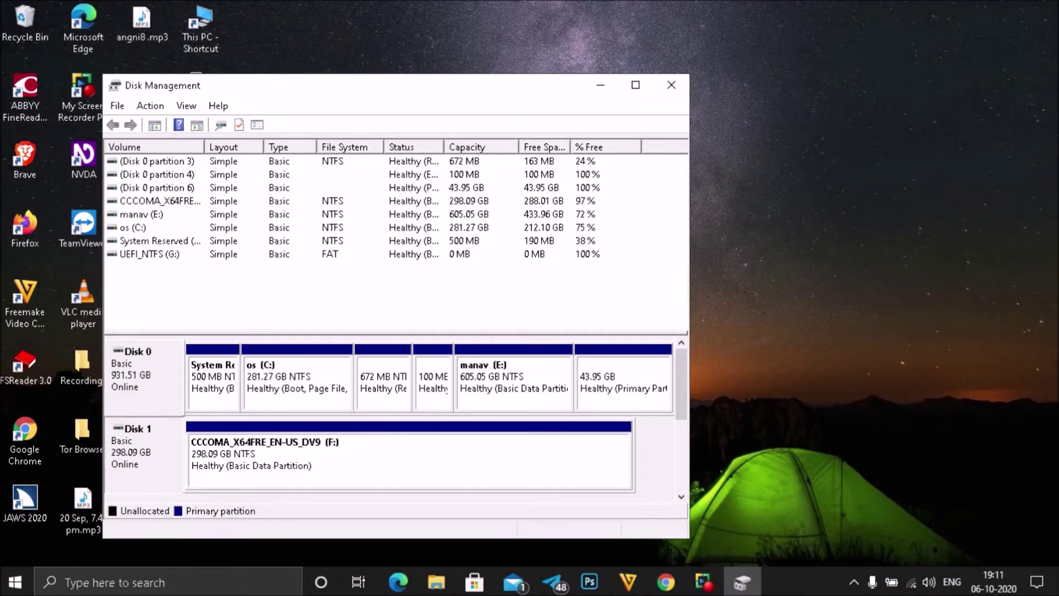
left_click(408, 458)
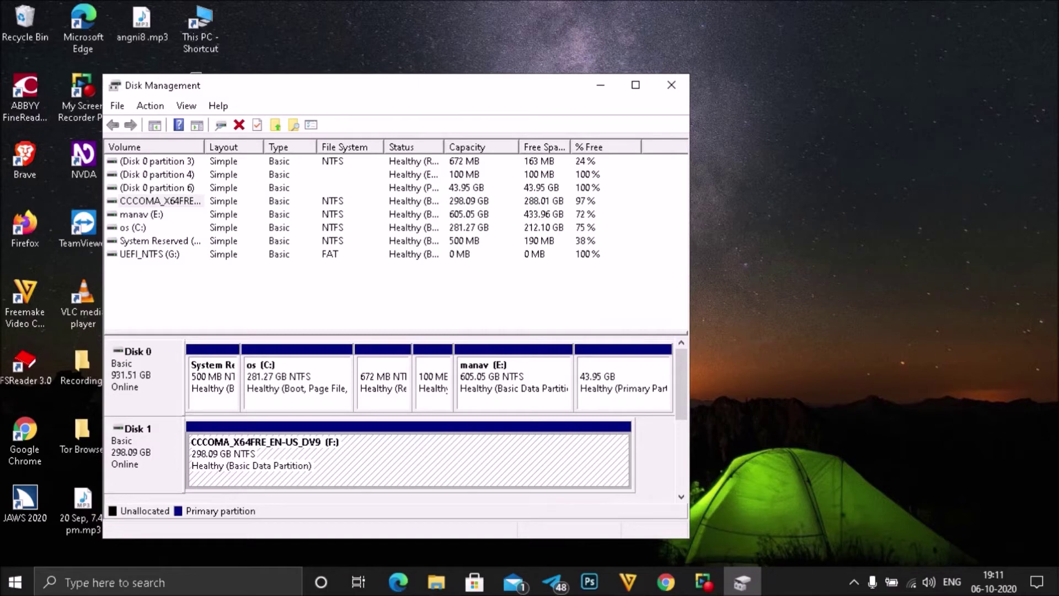
key("Menu")
key("Up")
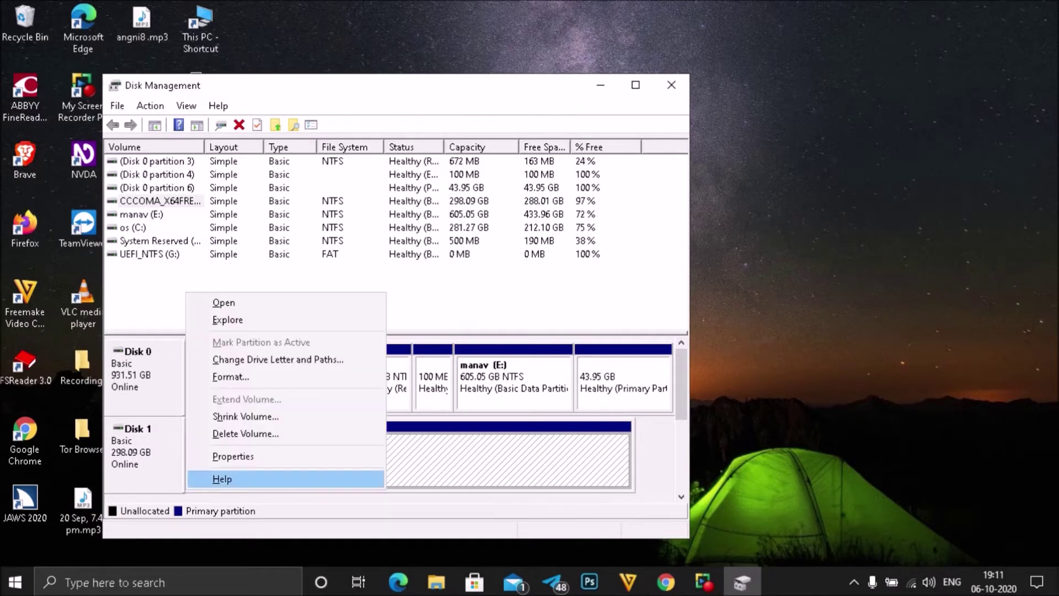
key("Up")
key("Up")
key("Up")
key("Down")
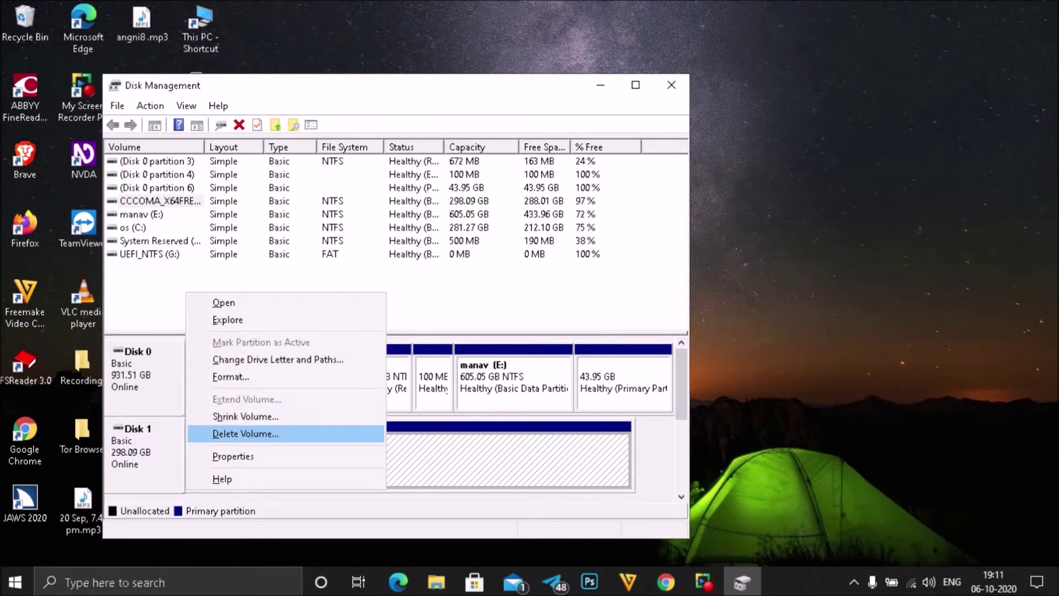
key("Return")
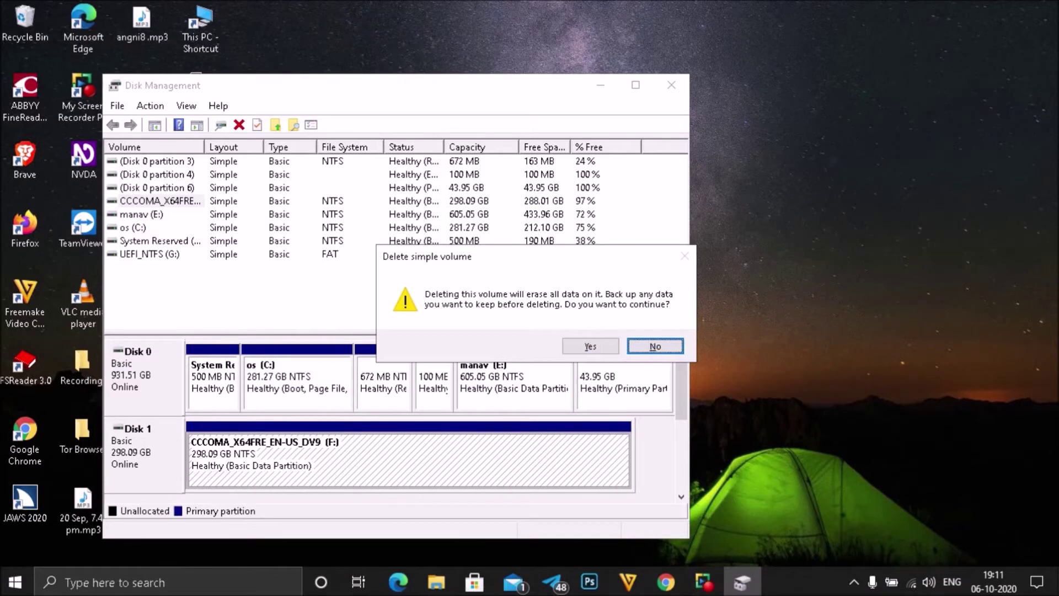
key("Left")
key("Return")
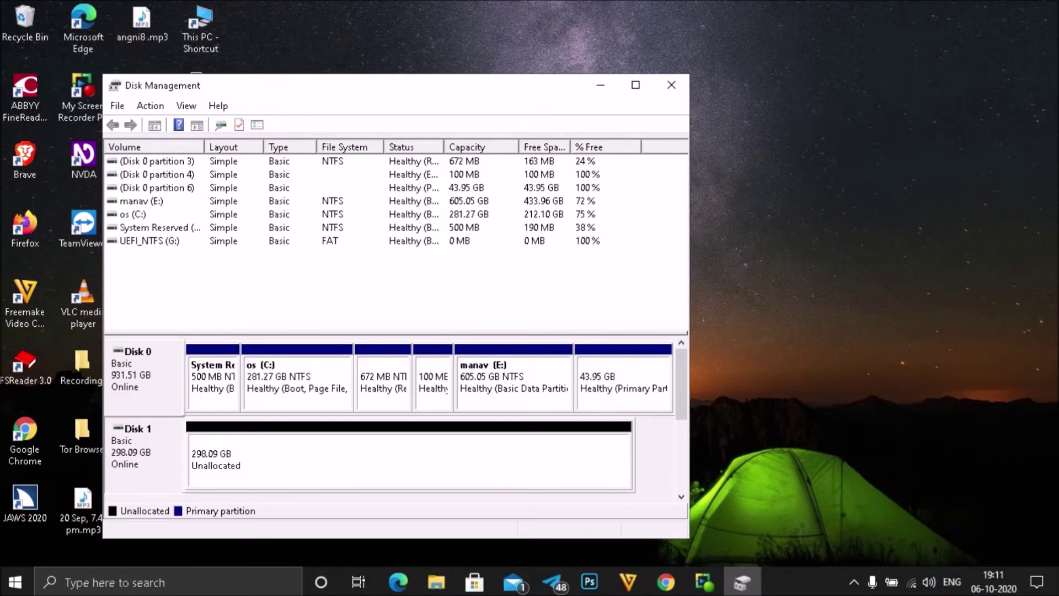
Start a new simple volume in Disk 1's unallocated space, using the full size of 305243 MB.
left_click(409, 460)
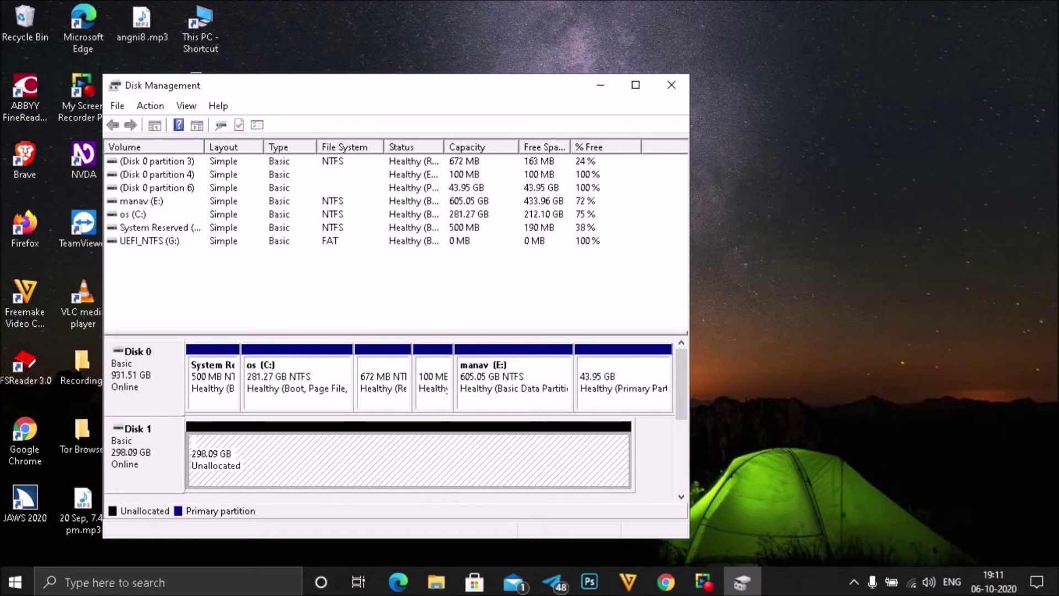
key("shift+F10")
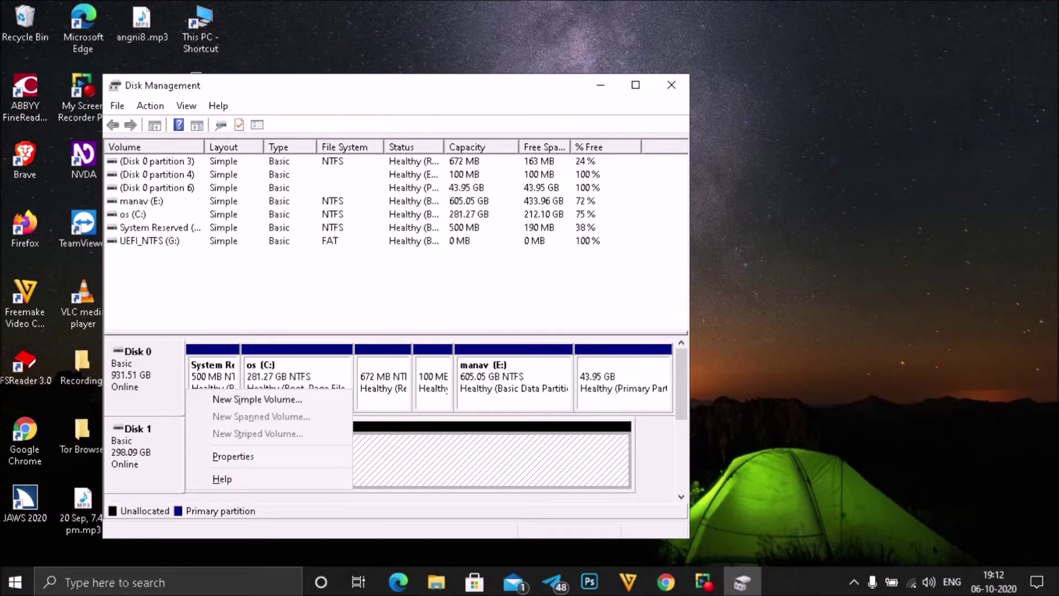
key("Down")
key("Down")
key("Up")
key("Up")
key("Down")
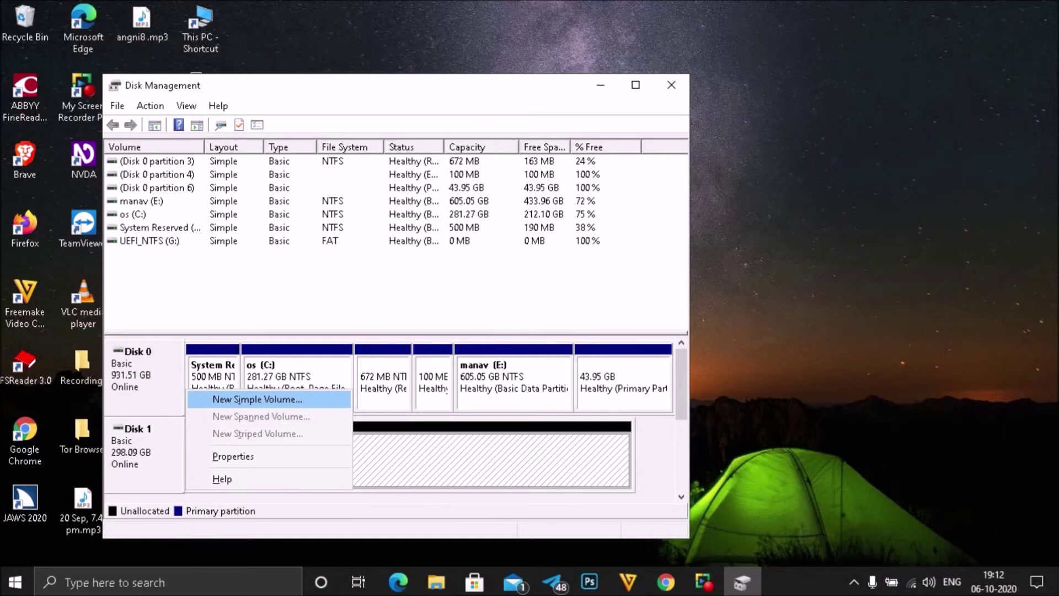
key("Return")
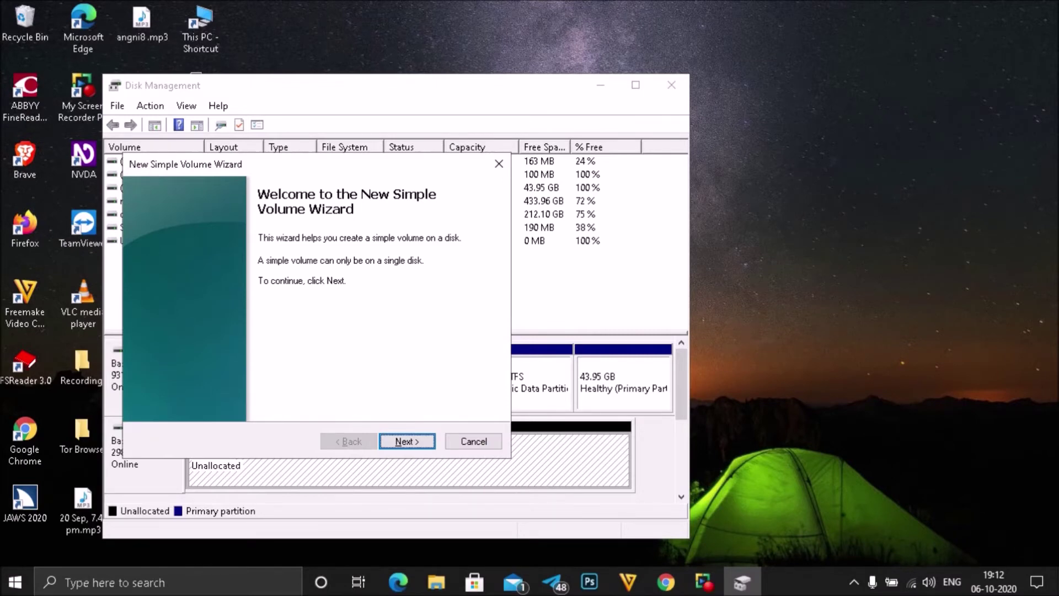
key("Return")
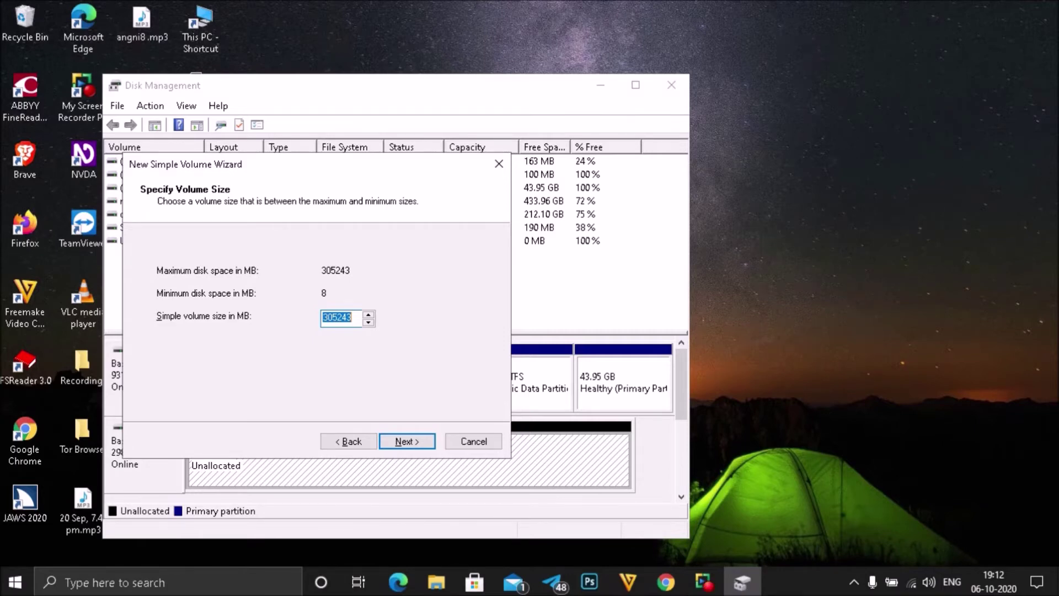
key("Tab")
key("Tab")
key("Tab")
key("shift+Tab")
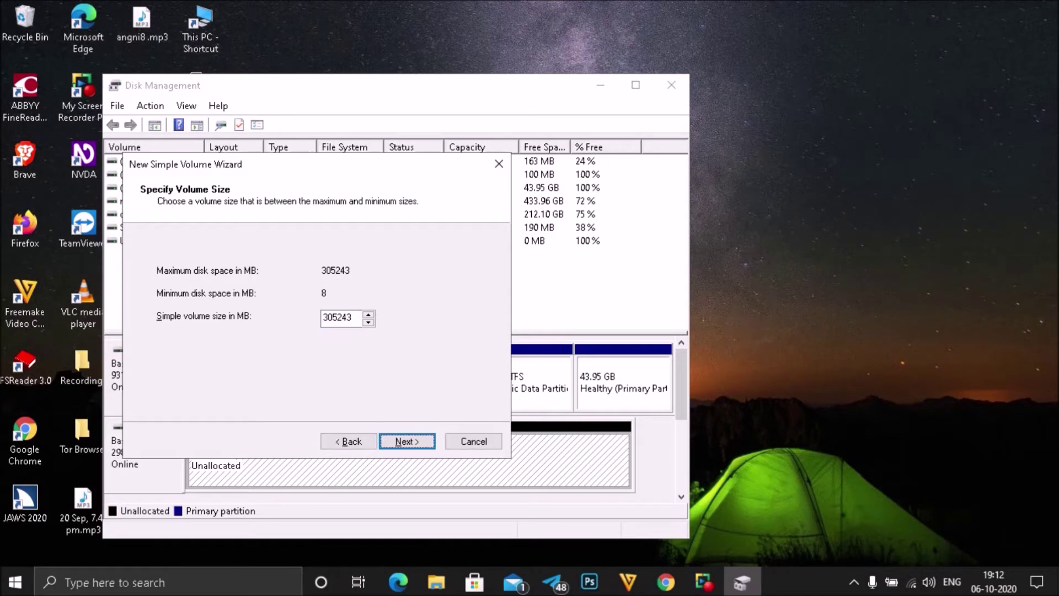
key("Return")
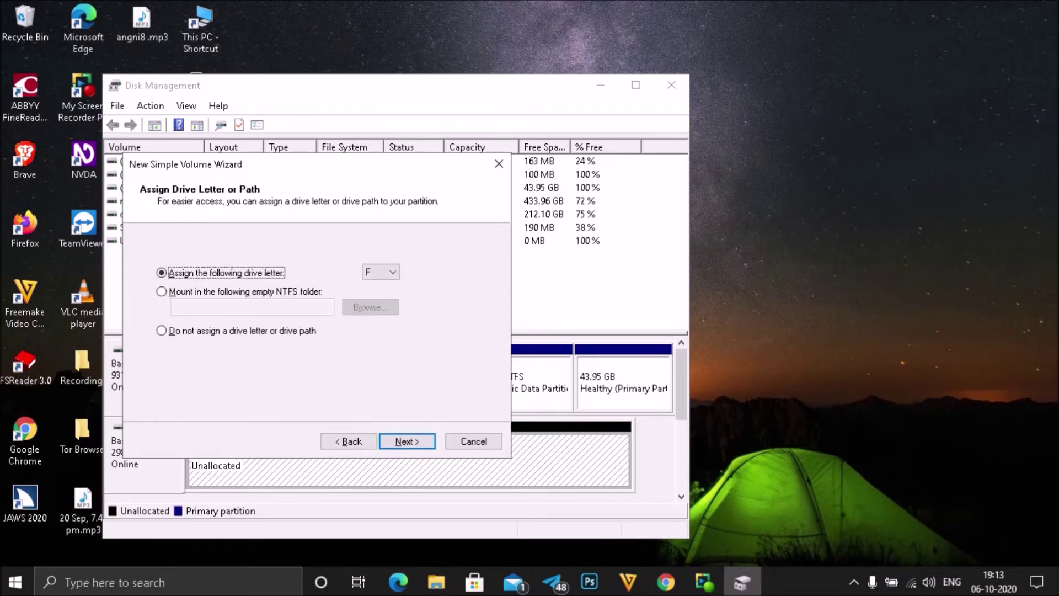
Choose not to assign a drive letter or drive path to the new volume.
key("Down")
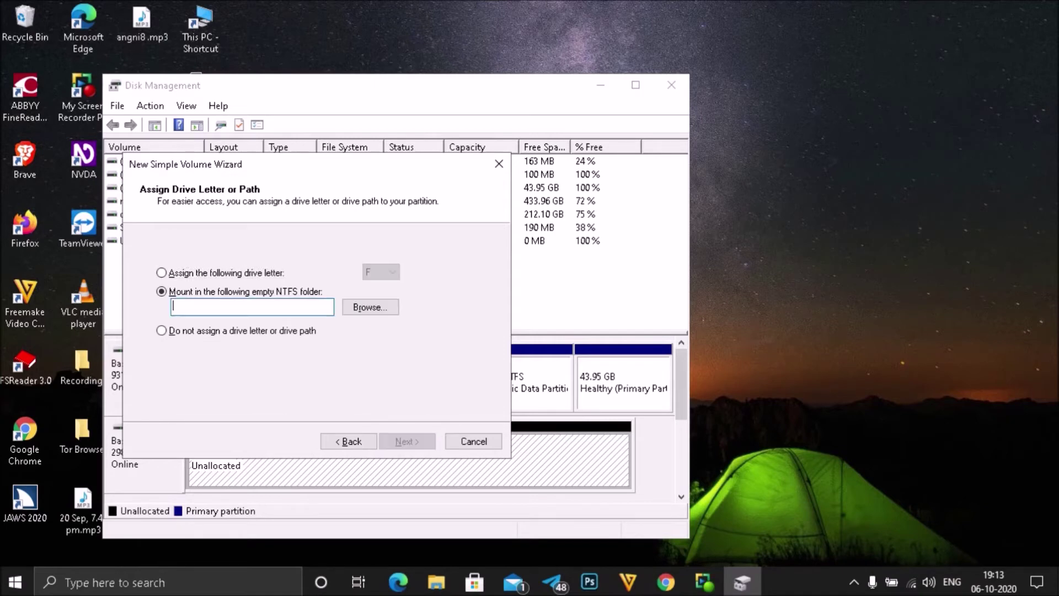
key("Up")
key("Up")
key("Tab")
key("Tab")
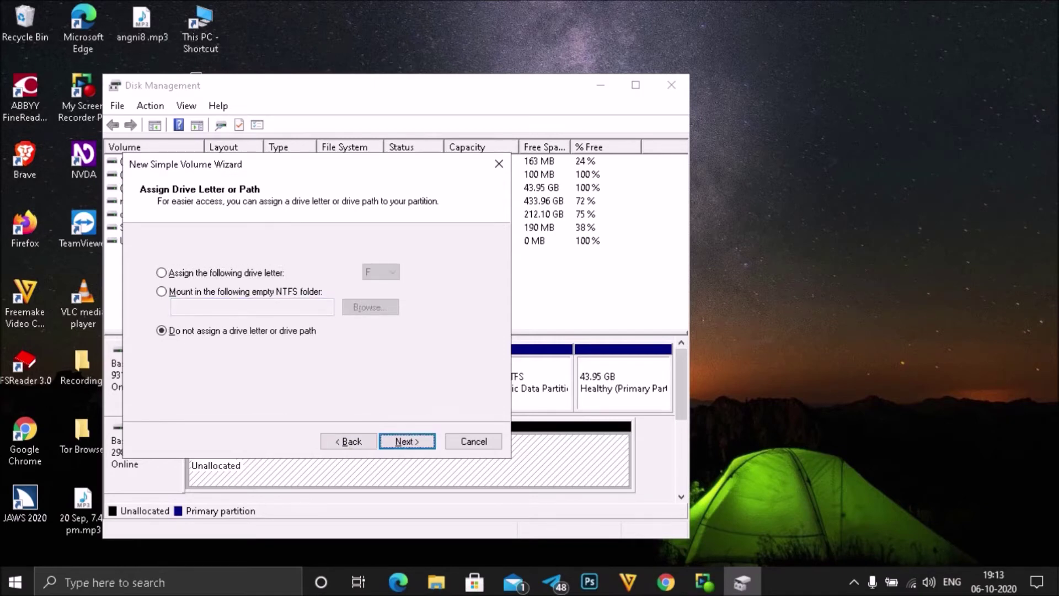
key("Return")
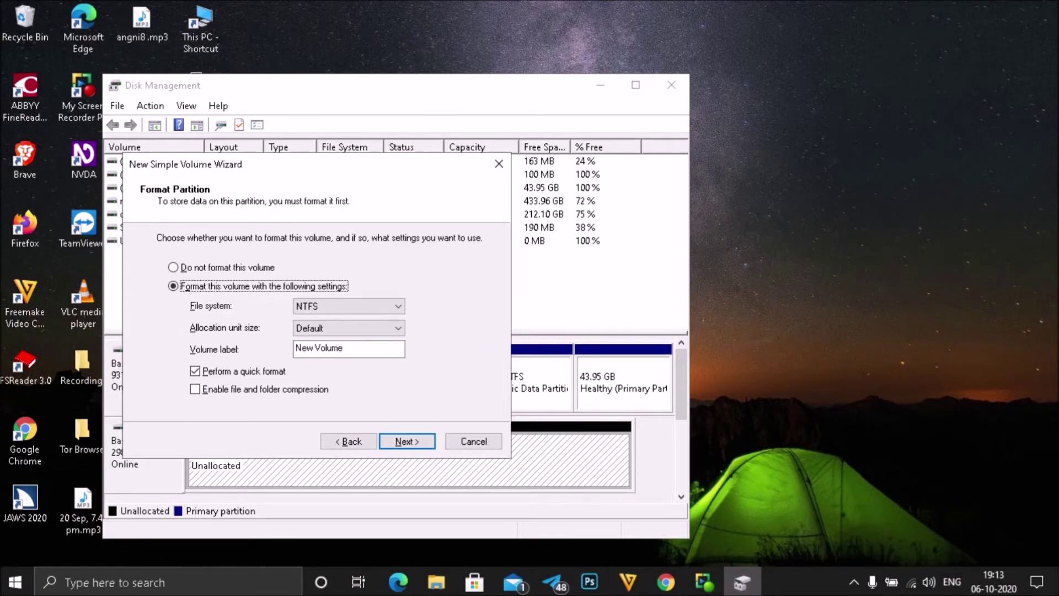
Create the volume with a quick NTFS format, Default allocation unit size and the label New Volume.
key("Tab")
key("Tab")
key("Tab")
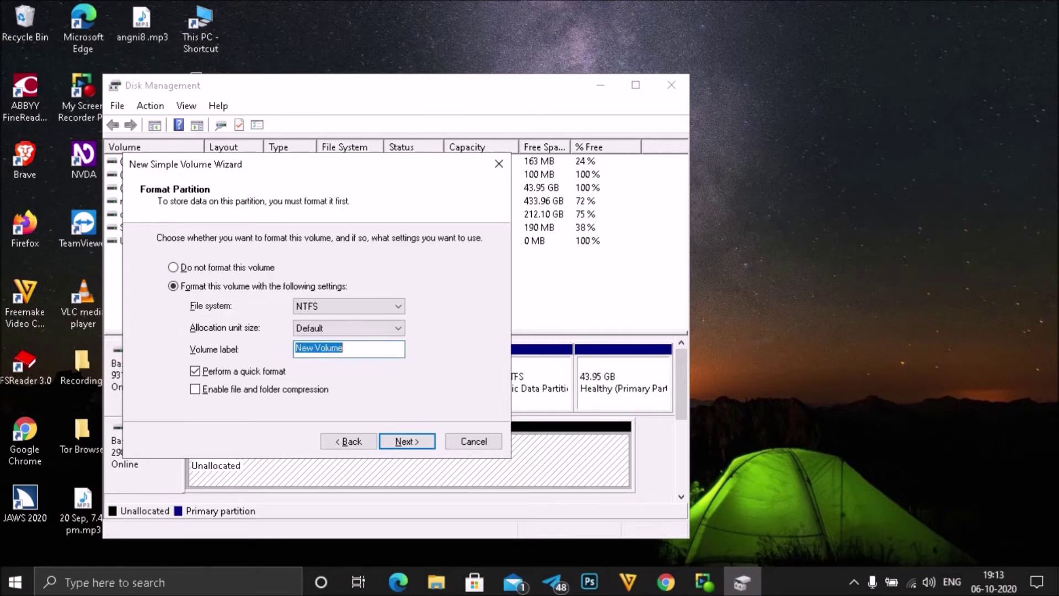
key("Tab")
key("shift+Tab")
key("shift+Tab")
key("shift+Tab")
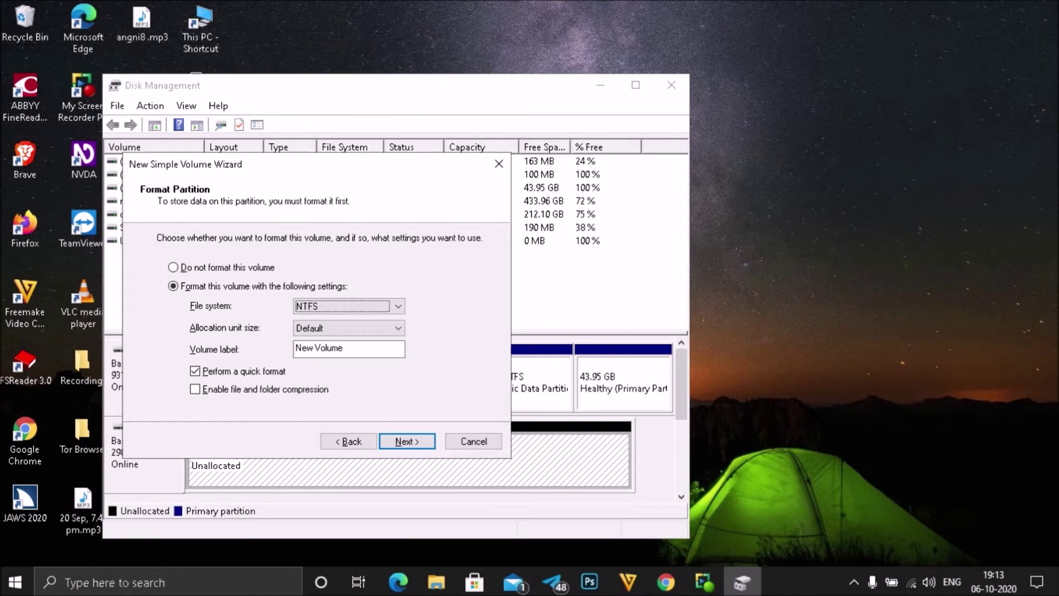
key("Tab")
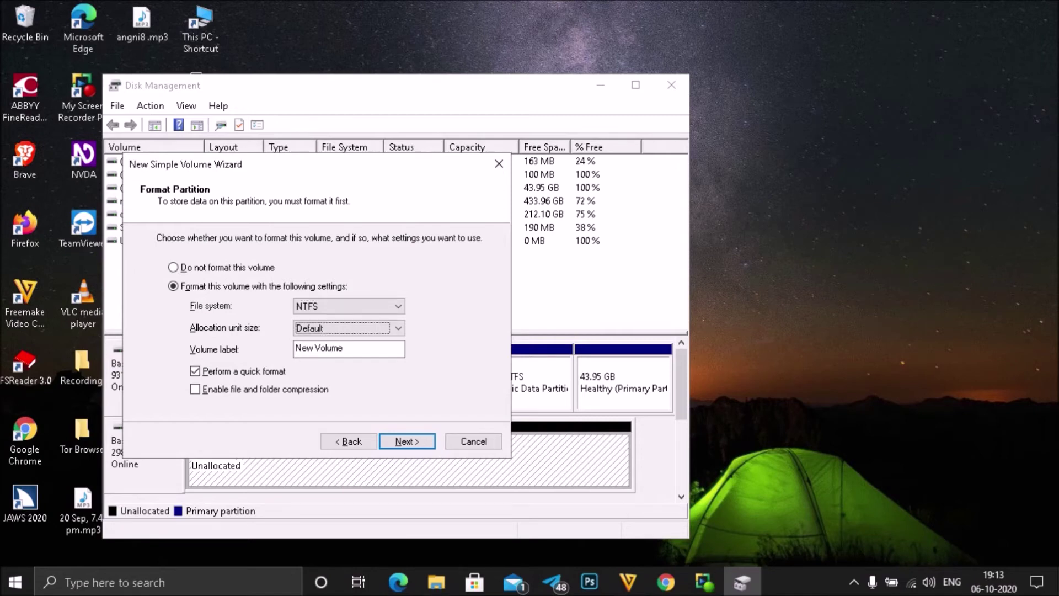
key("Tab")
key("Tab")
key("Tab")
key("Tab")
key("Tab")
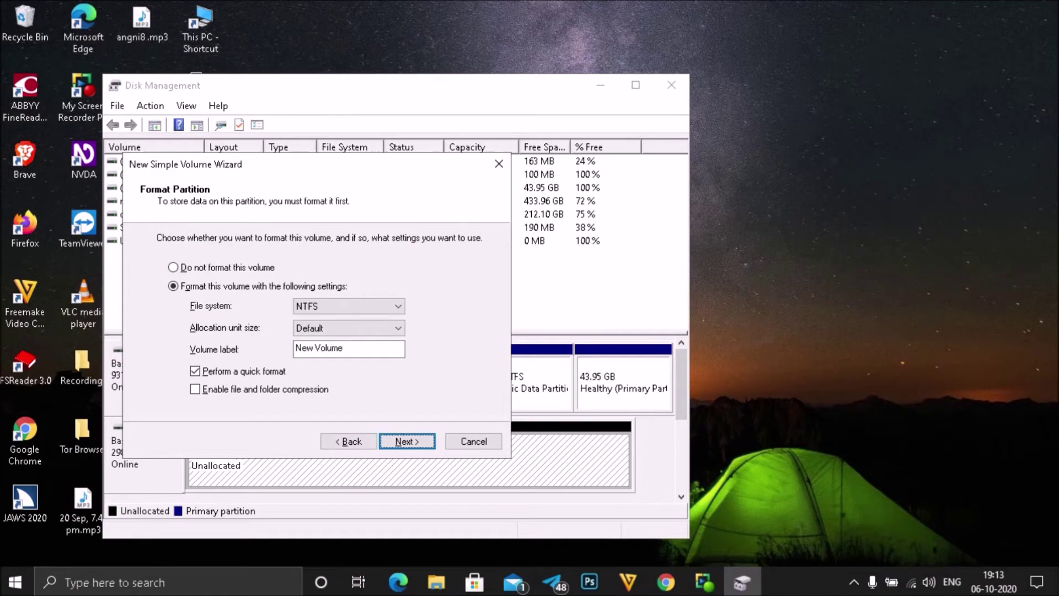
key("Return")
key("Tab")
key("Tab")
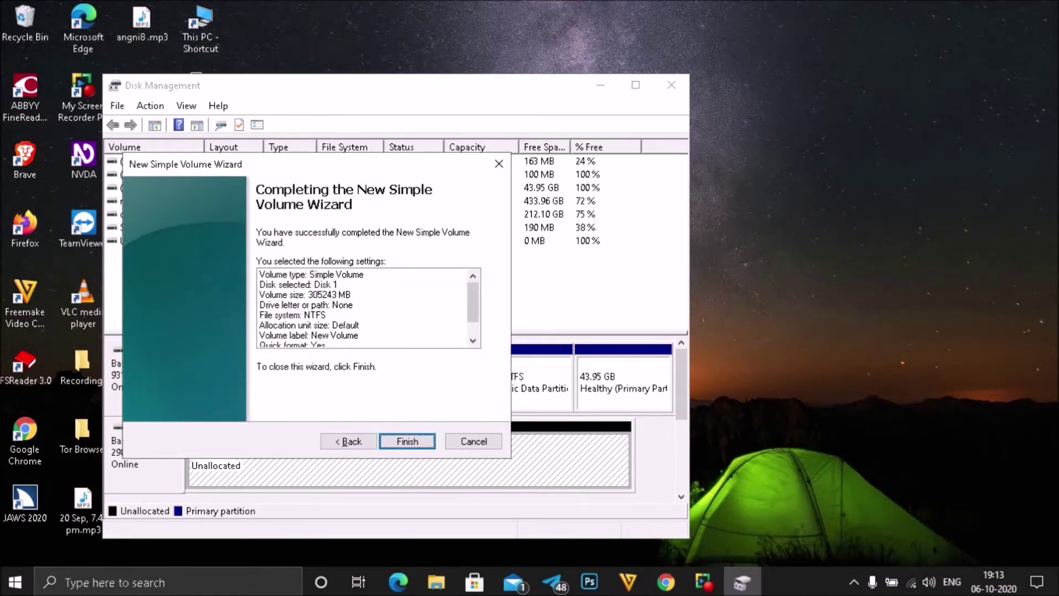
key("Return")
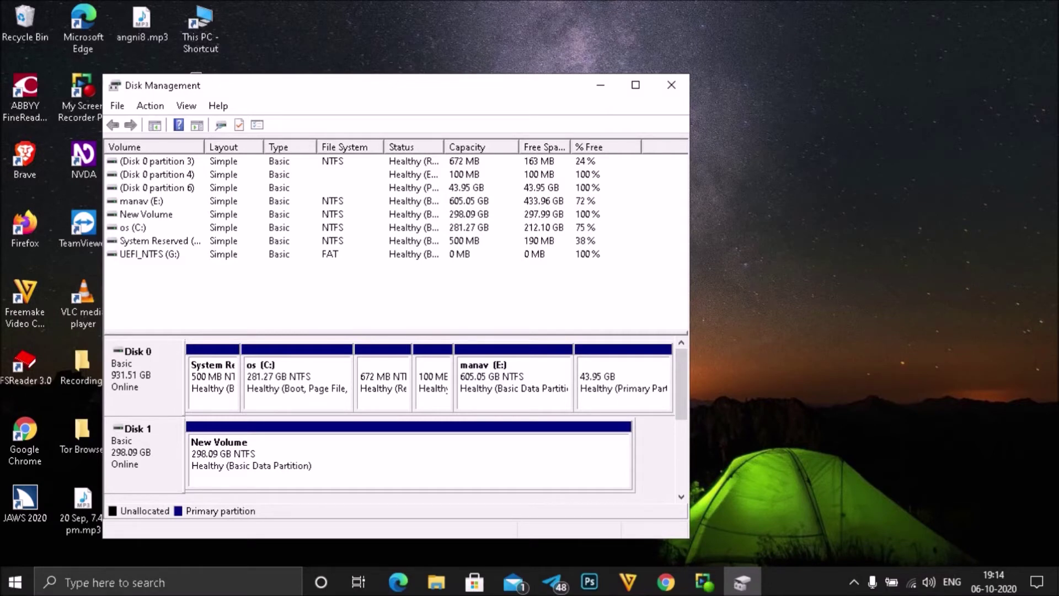
Shrink the New Volume partition on Disk 1 by 100000 MB.
scroll(431, 417, "down", 1)
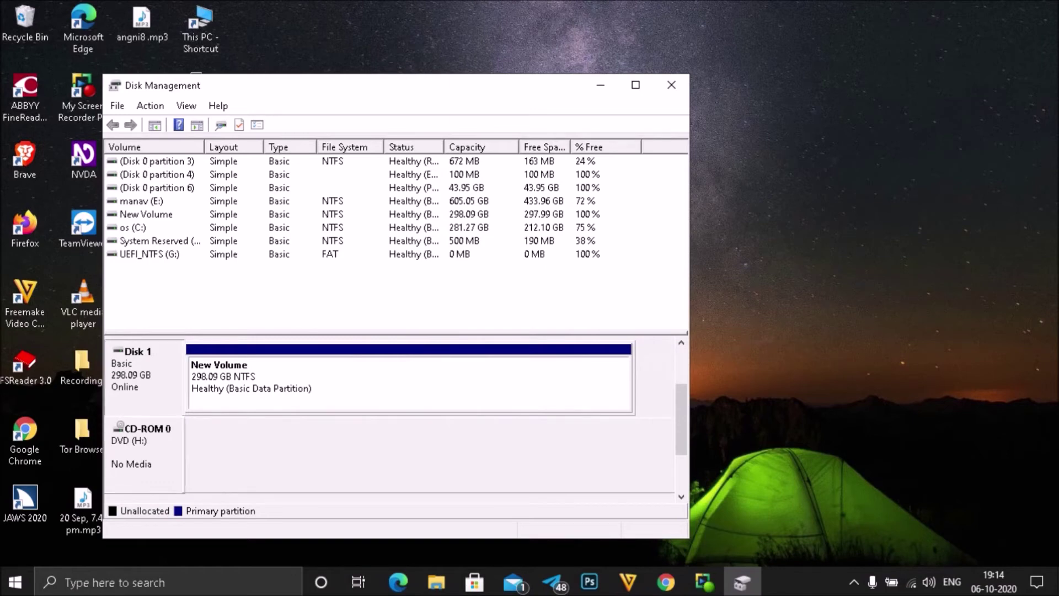
left_click(408, 387)
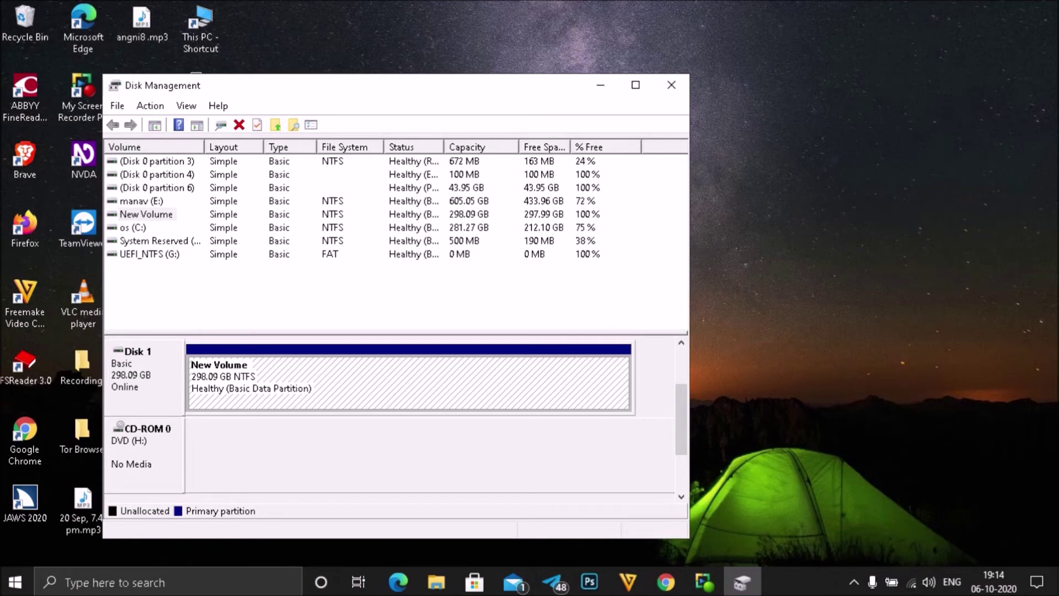
key("shift+F10")
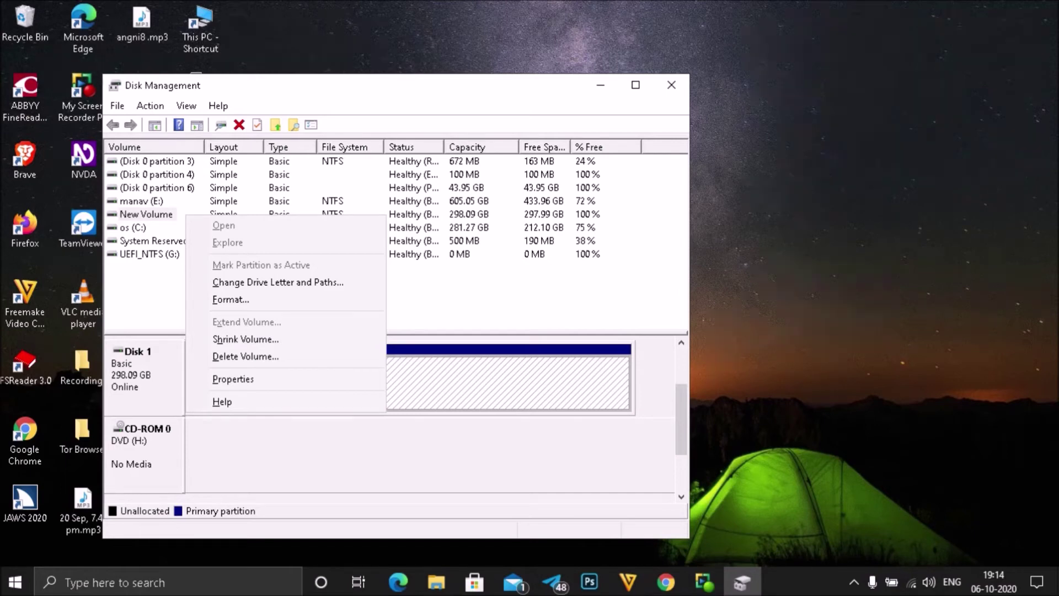
key("Down")
key("Down")
key("Down")
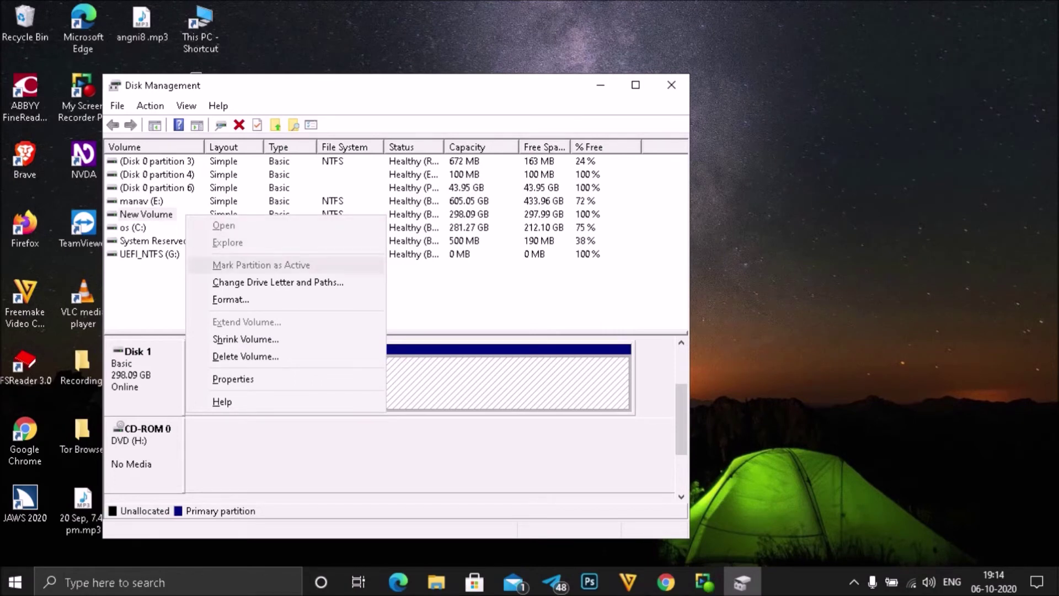
key("Down")
key("Down")
key("Down")
key("Down")
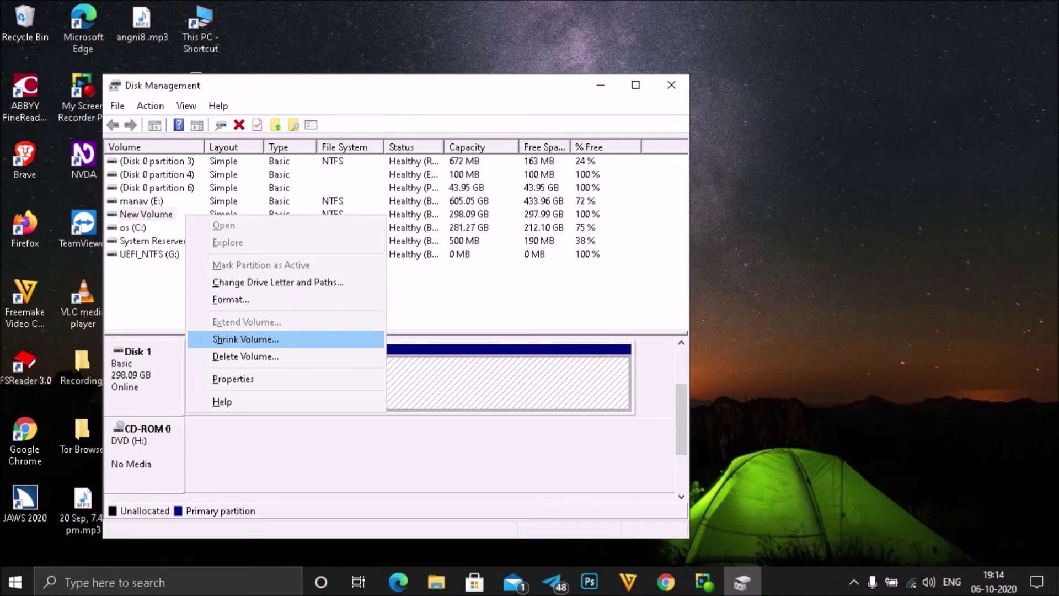
key("Up")
key("Down")
key("Return")
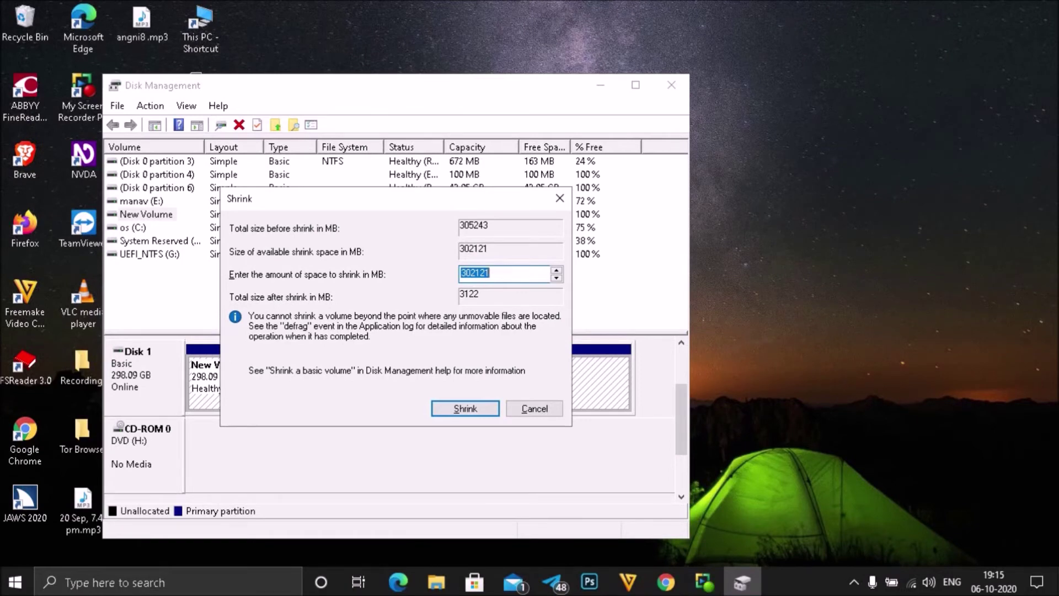
key("BackSpace")
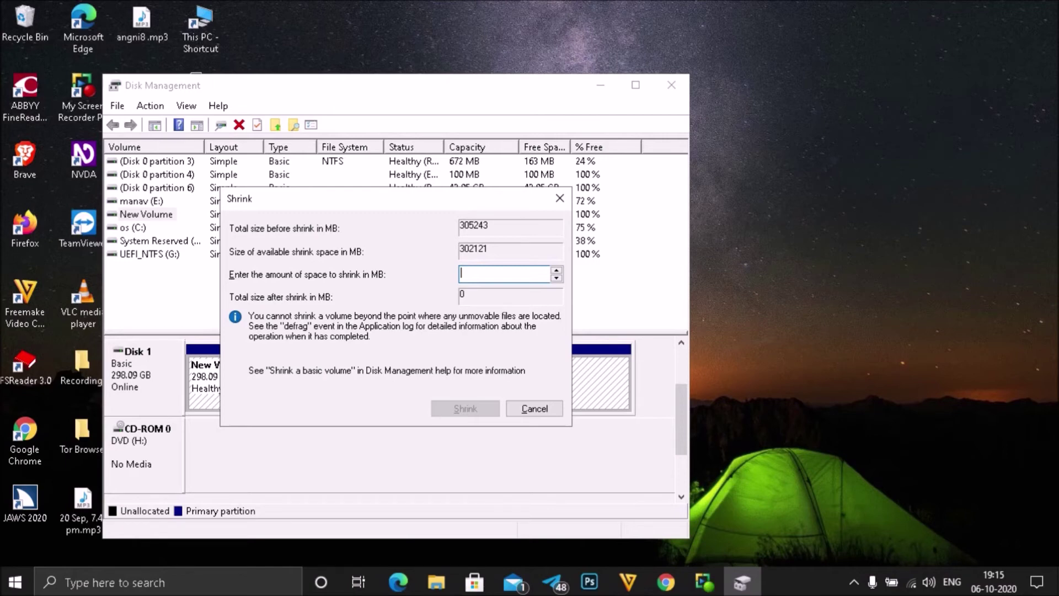
type("100")
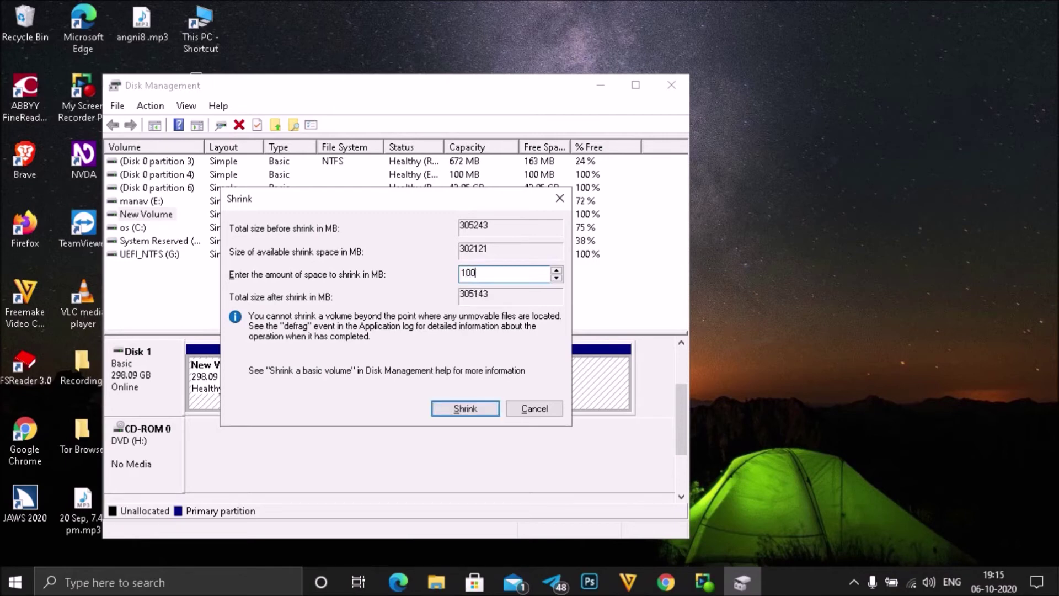
type("000")
key("Return")
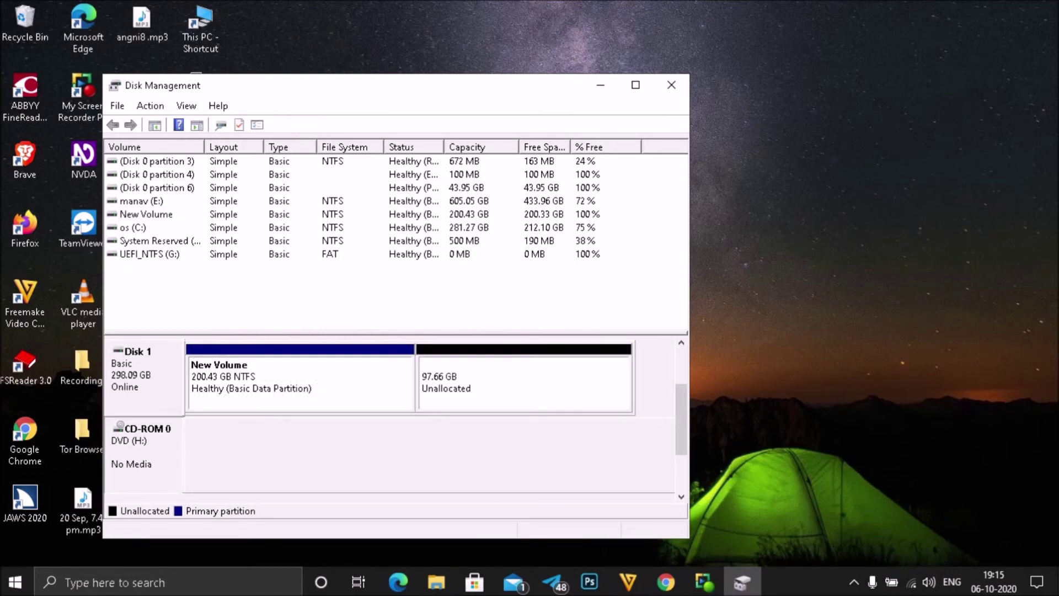
Create a 99999 MB simple volume in Disk 1's unallocated space with drive letter F:, quick-formatted as NTFS with the Default allocation unit size.
left_click(524, 383)
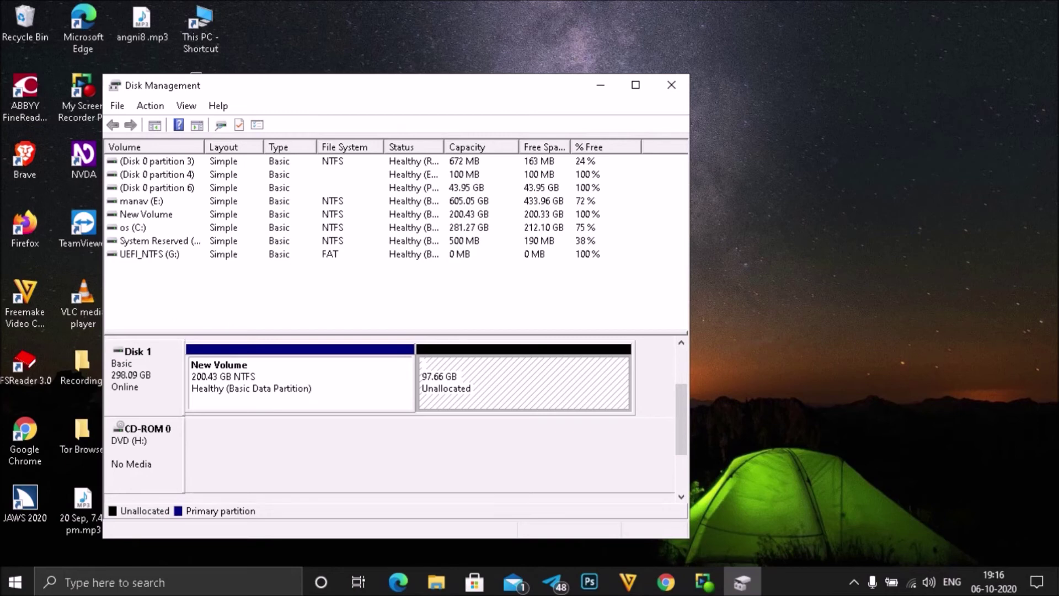
right_click(419, 411)
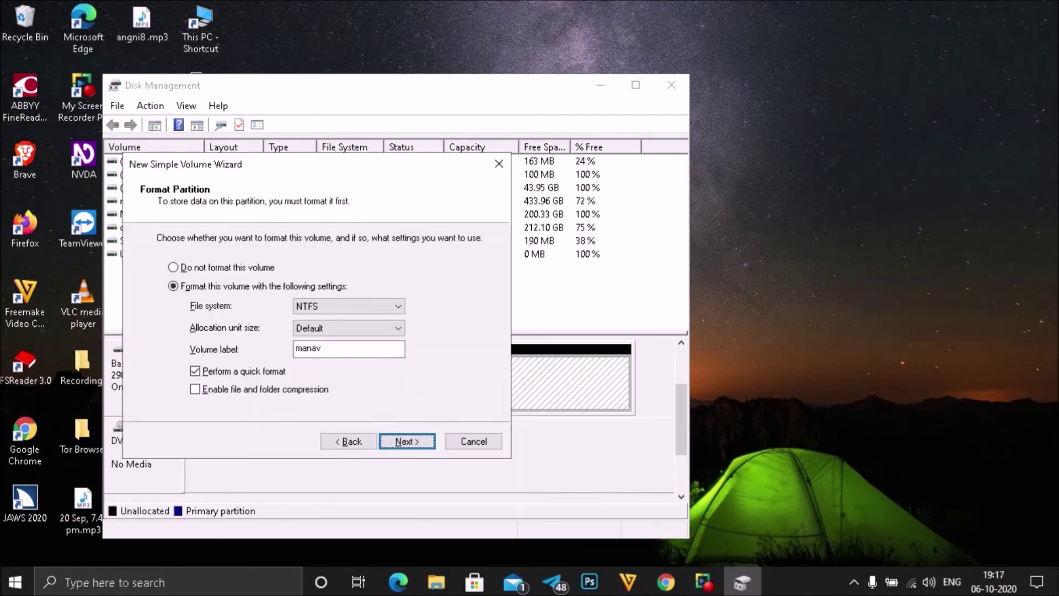
key("Return")
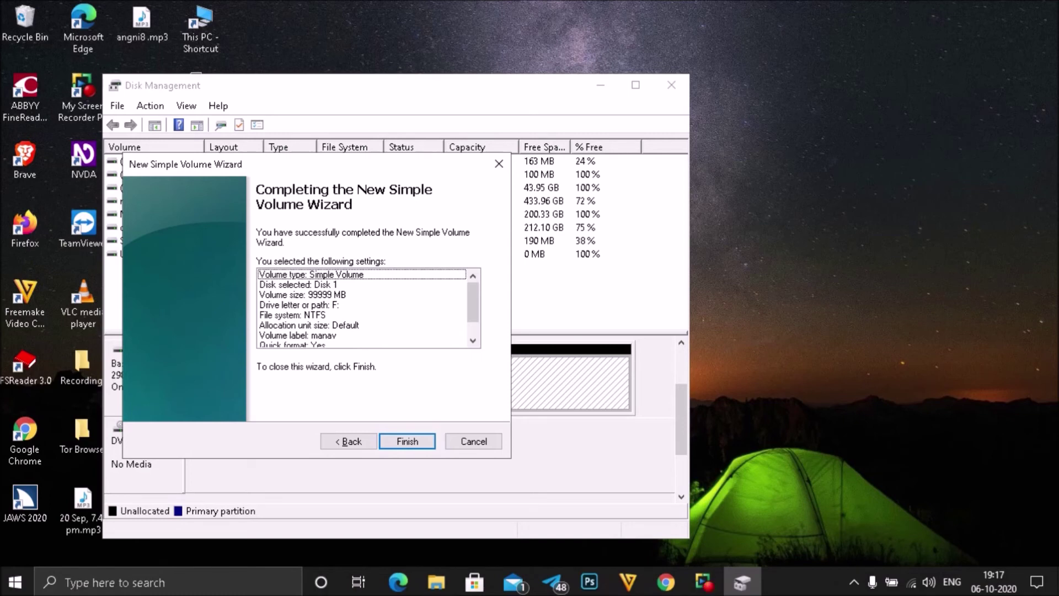
key("Tab")
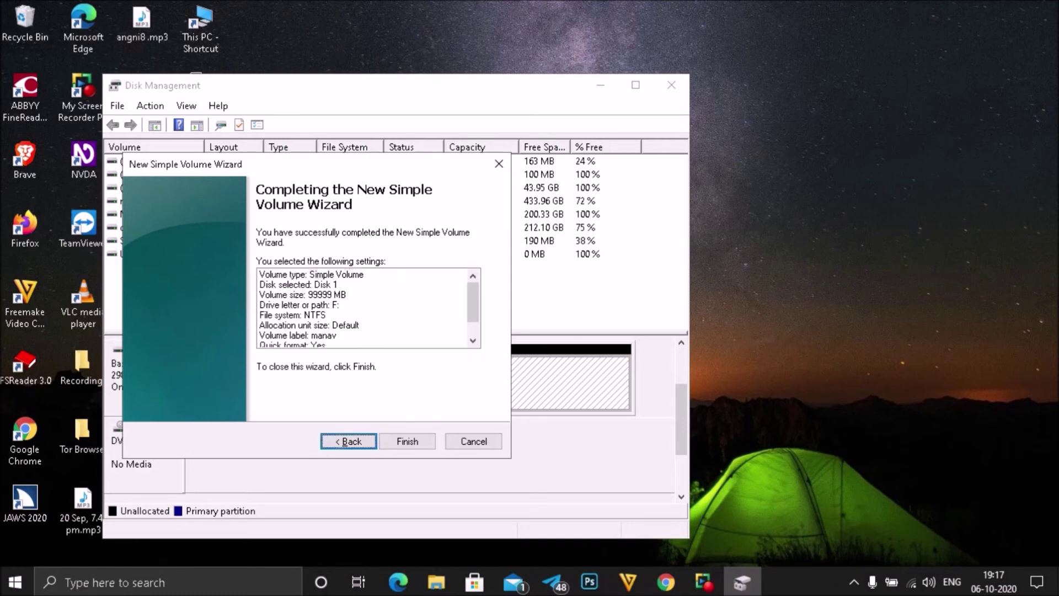
key("Tab")
key("Return")
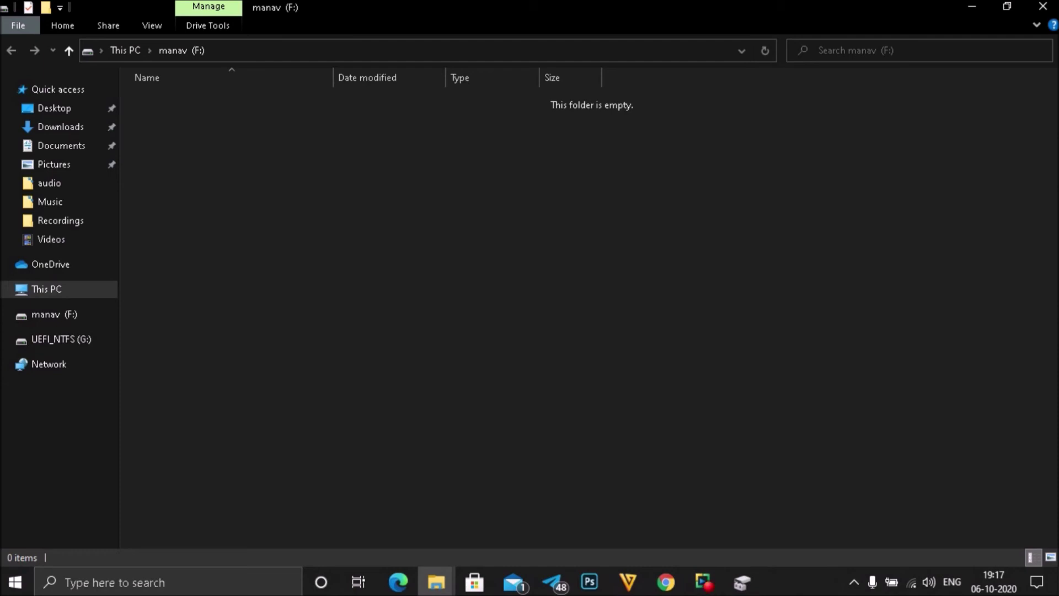
Go from the F: drive up to This PC in File Explorer and examine the free space and size of drives C: to I:.
key("alt+Up")
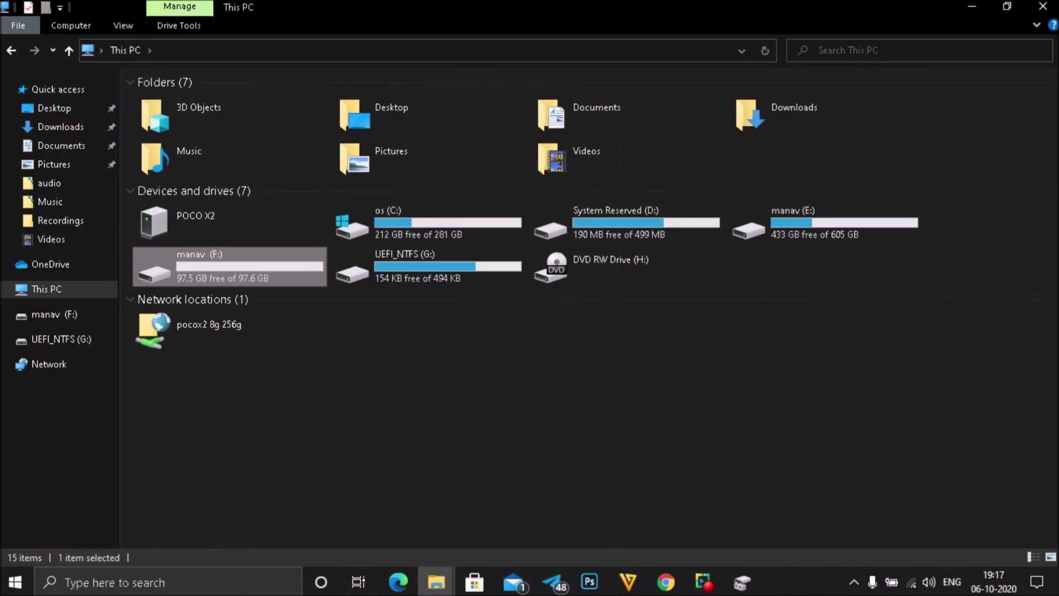
left_click(626, 267)
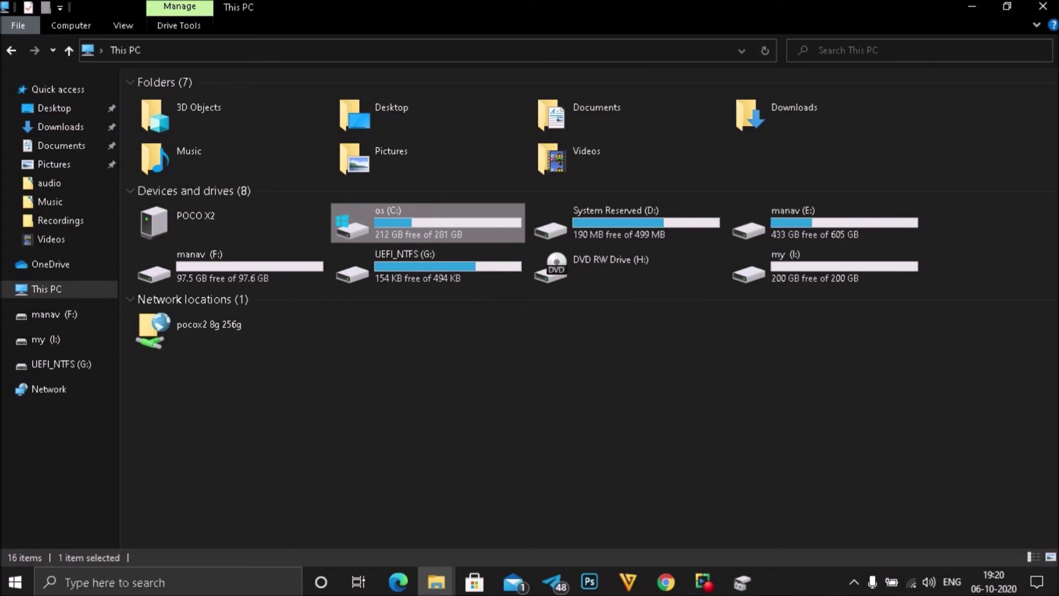
key("Down")
key("Down")
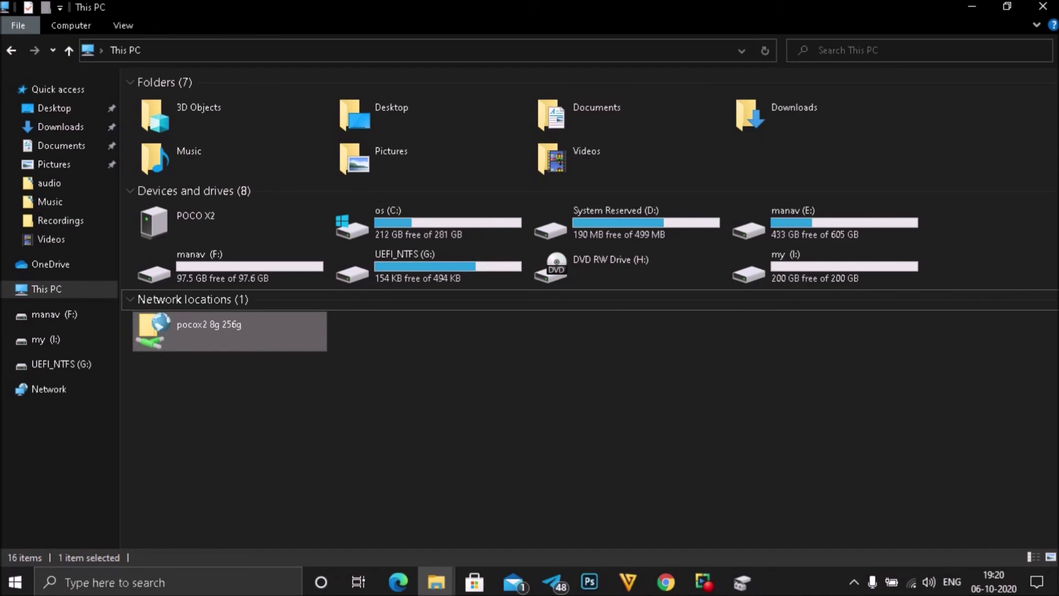
key("Up")
key("Up")
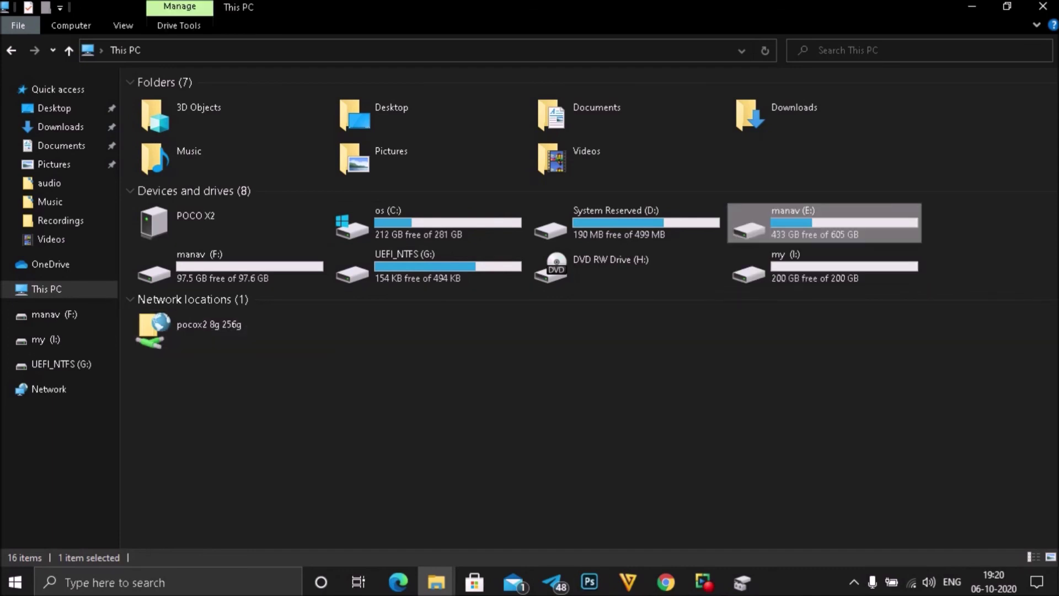
key("Left")
key("Left")
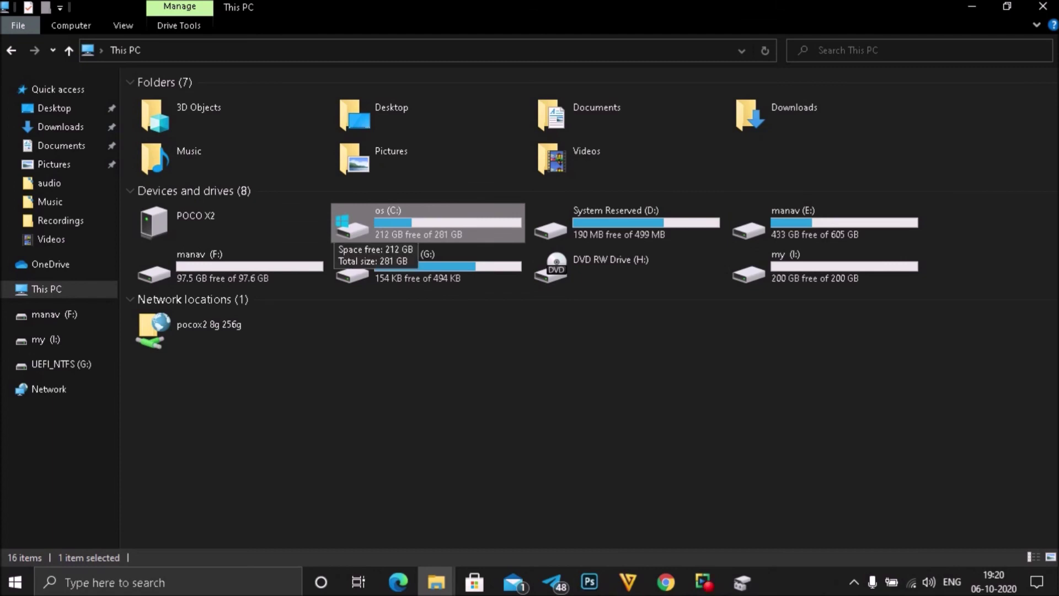
left_click(626, 222)
left_click(825, 223)
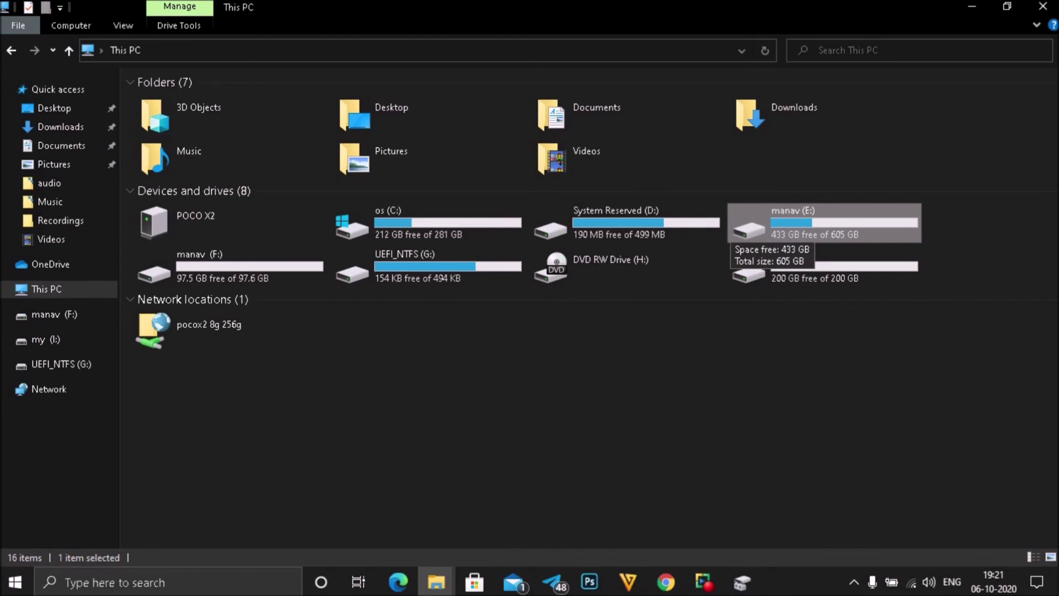
left_click(229, 267)
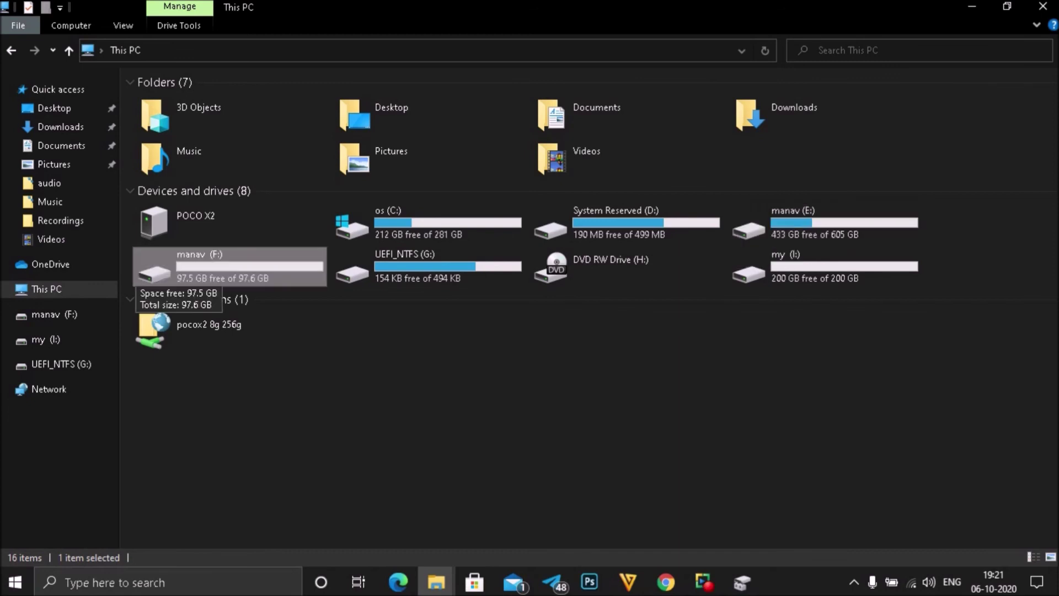
left_click(427, 267)
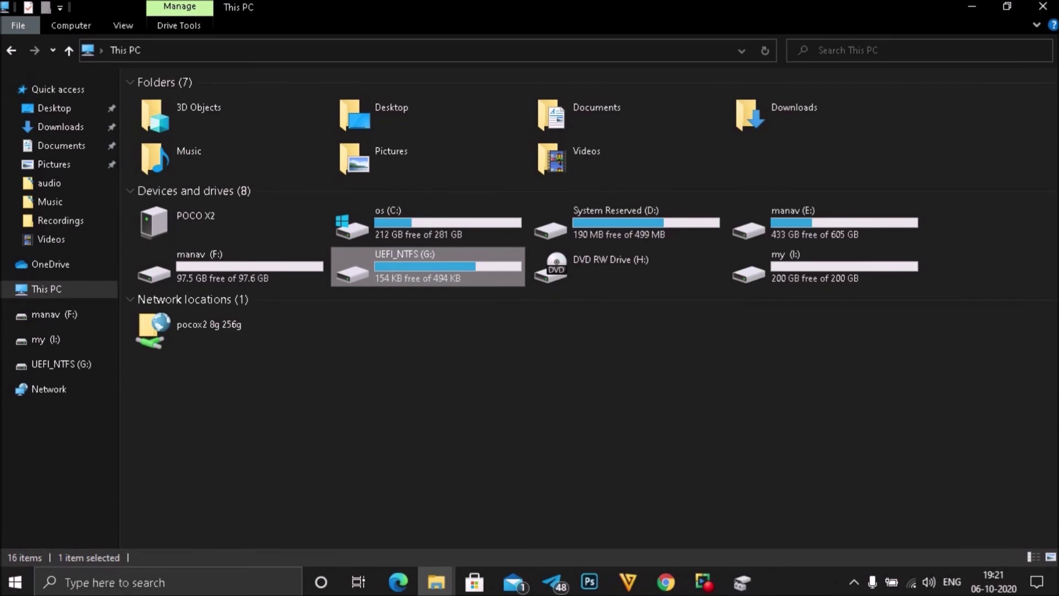
left_click(626, 266)
left_click(824, 266)
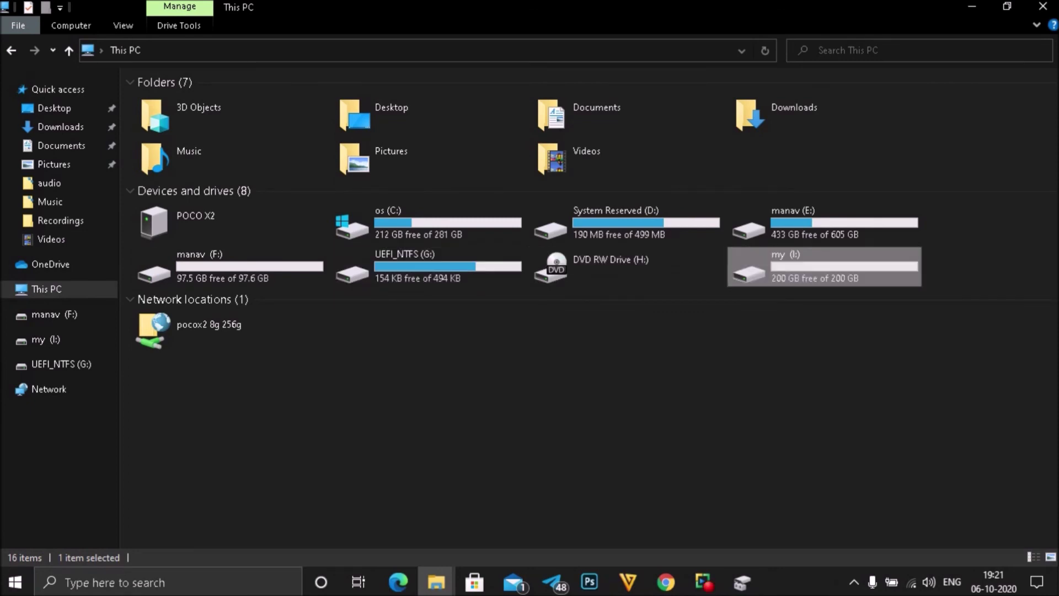